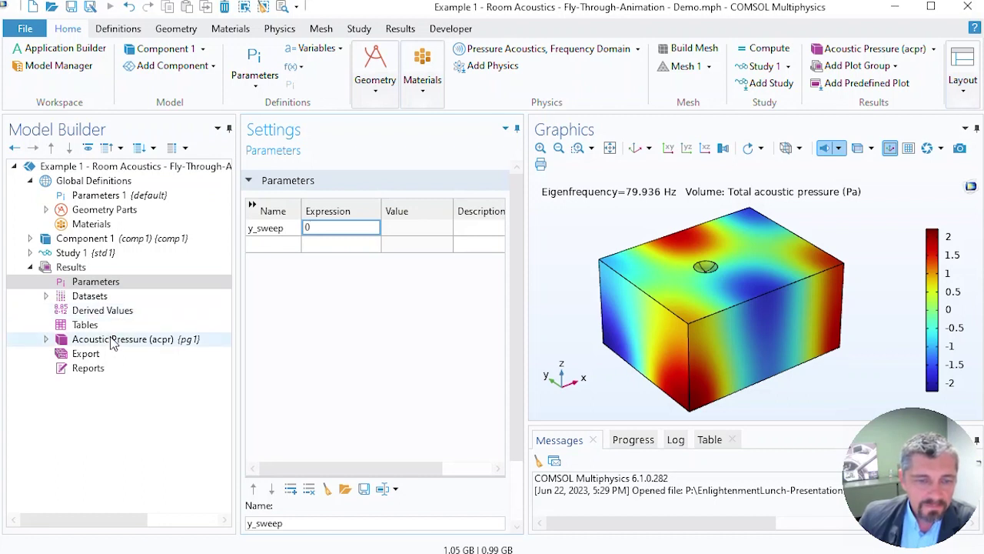
Add a filter to Volume 1 in the acoustic pressure plot with the inclusion expression y>y_sweep, and plot it.
{"action": "left_click", "coordinate": [46, 339]}
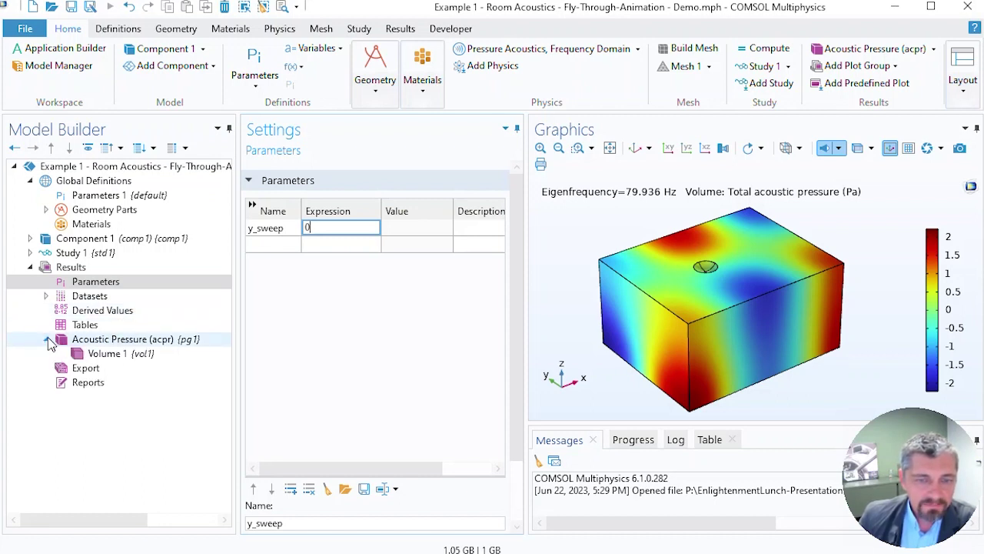
{"action": "right_click", "coordinate": [98, 356]}
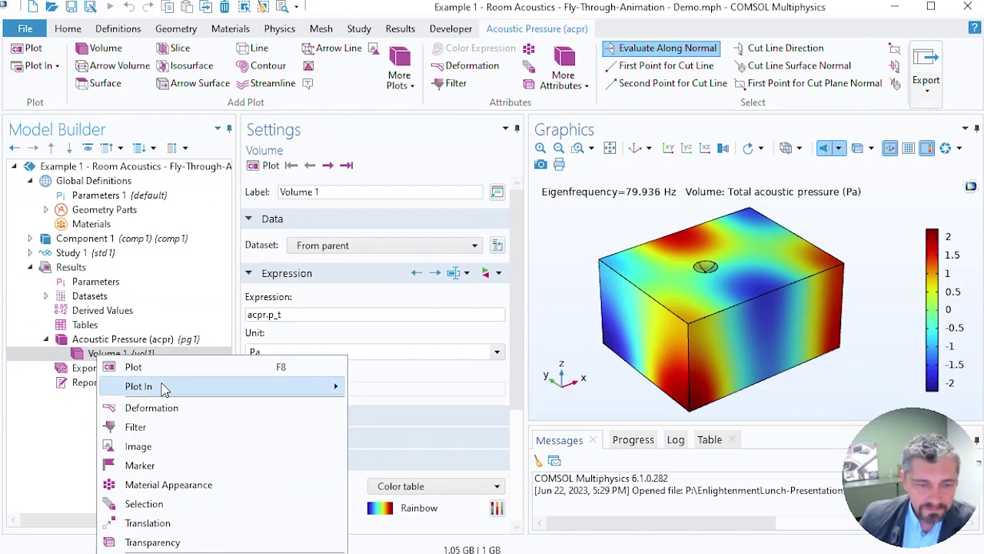
{"action": "left_click", "coordinate": [158, 435]}
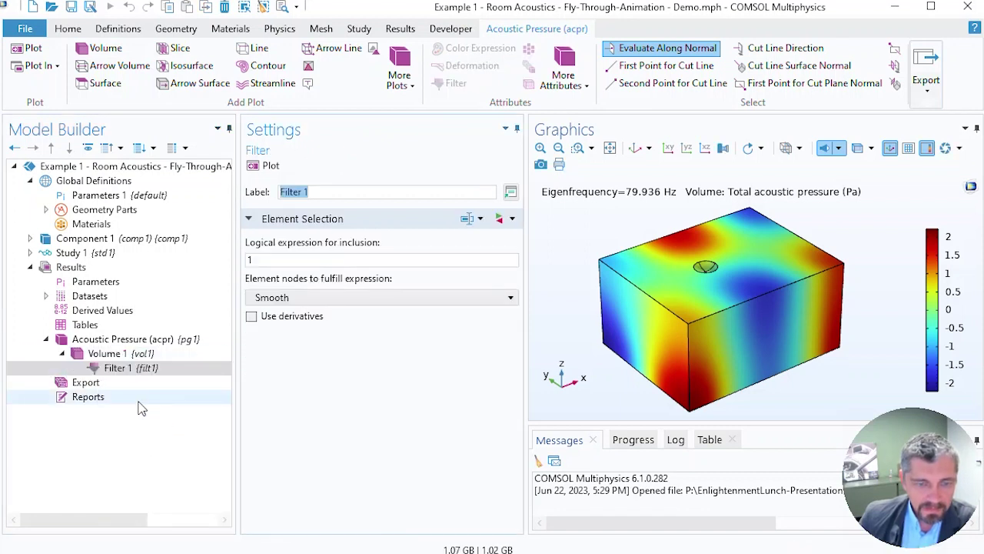
{"action": "left_click", "coordinate": [248, 261]}
{"action": "left_click_drag", "start_coordinate": [244, 258], "coordinate": [224, 259]}
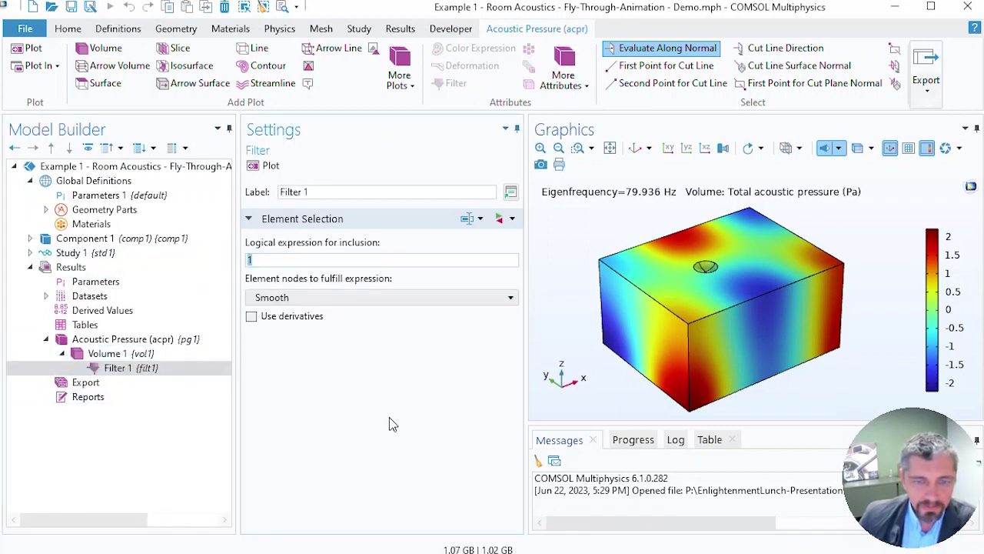
{"action": "type", "text": "y"}
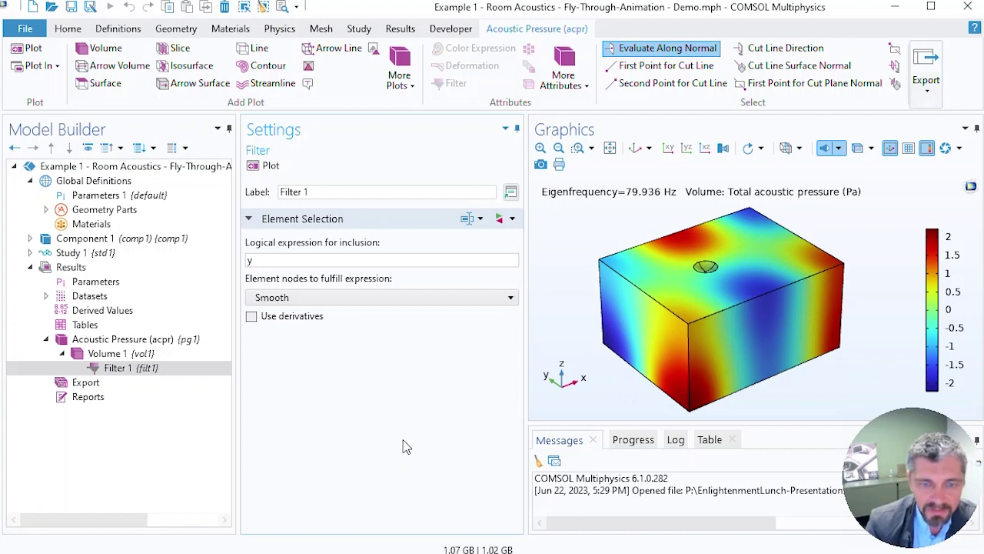
{"action": "type", "text": ">y_sweep"}
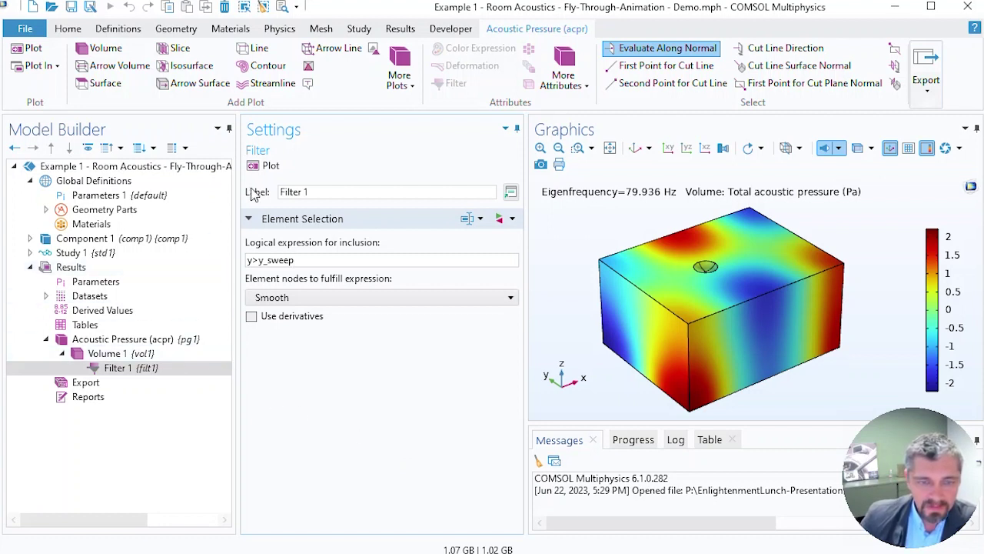
{"action": "left_click", "coordinate": [268, 167]}
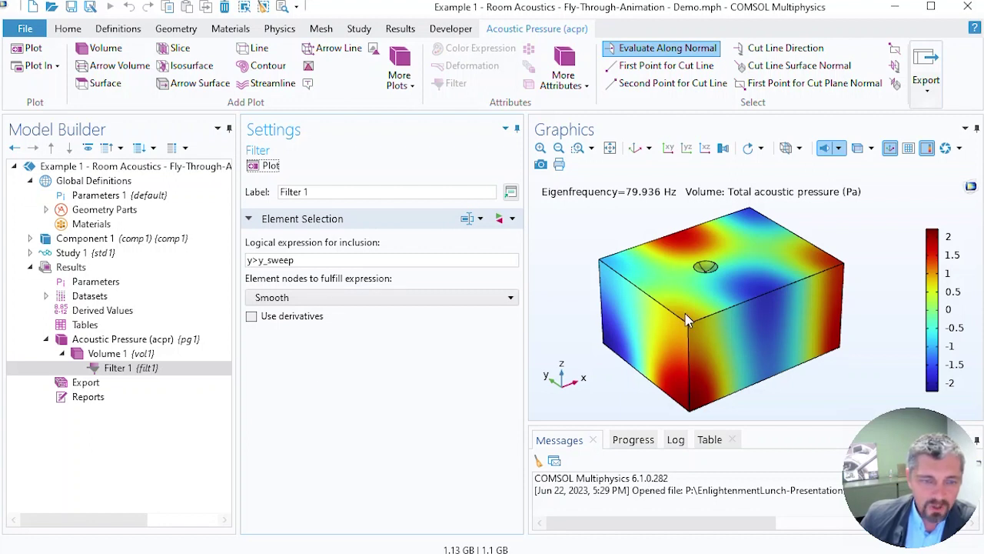
Set the results parameter y_sweep to 2 and display the filtered acoustic pressure plot.
{"action": "left_click", "coordinate": [127, 284]}
{"action": "left_click", "coordinate": [329, 228]}
{"action": "type", "text": "2"}
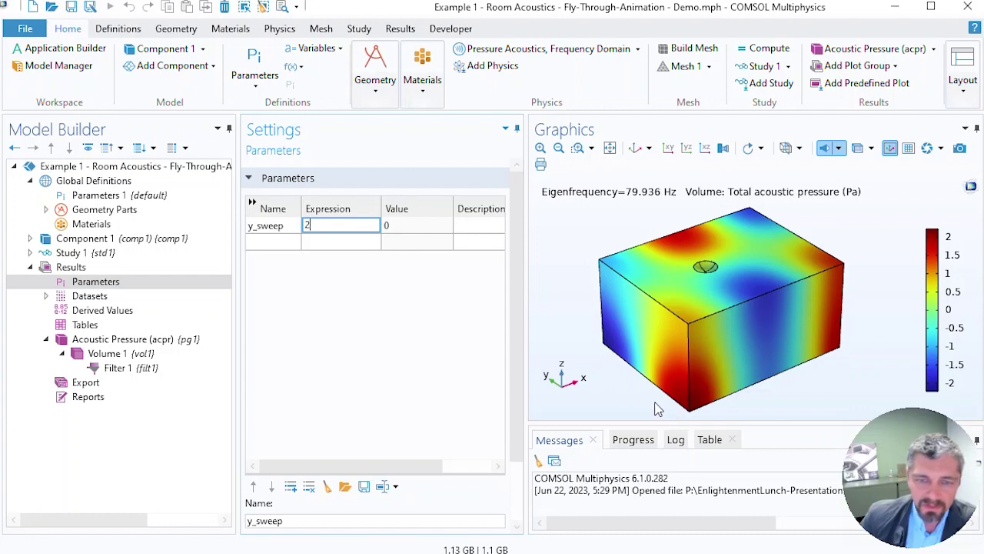
{"action": "left_click", "coordinate": [202, 342]}
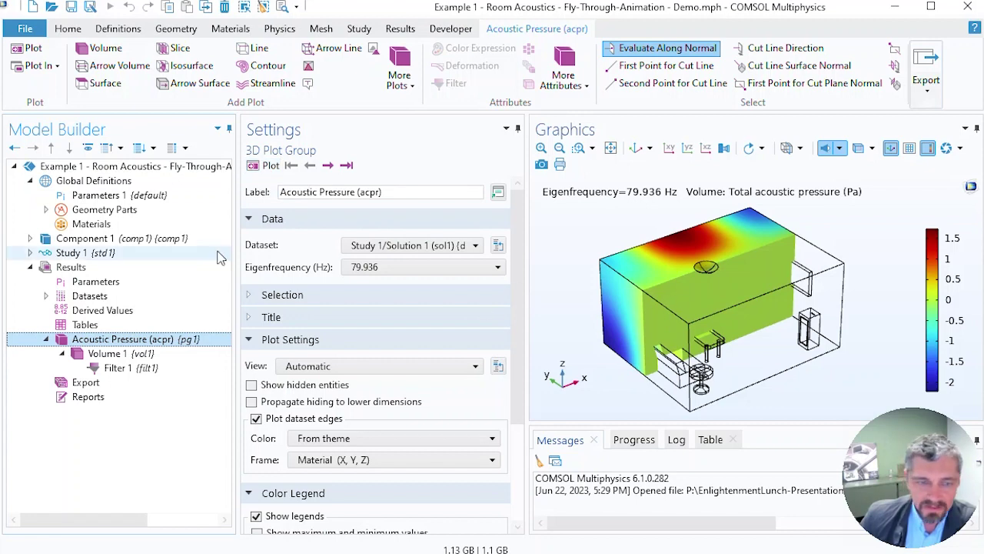
Change the results parameter y_sweep to 3, redisplay the acoustic pressure plot and return to the results parameters.
{"action": "left_click", "coordinate": [96, 282]}
{"action": "left_click", "coordinate": [336, 233]}
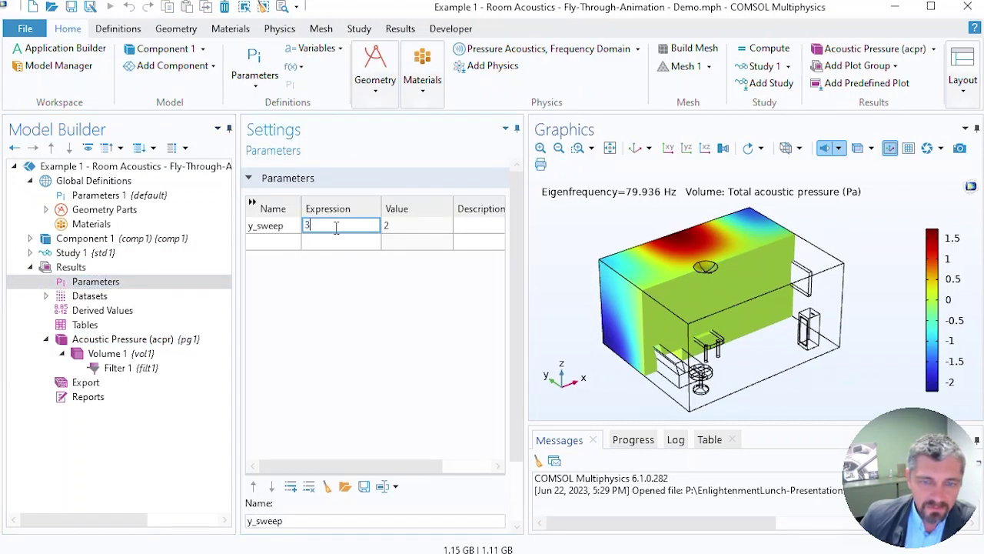
{"action": "left_click", "coordinate": [158, 341]}
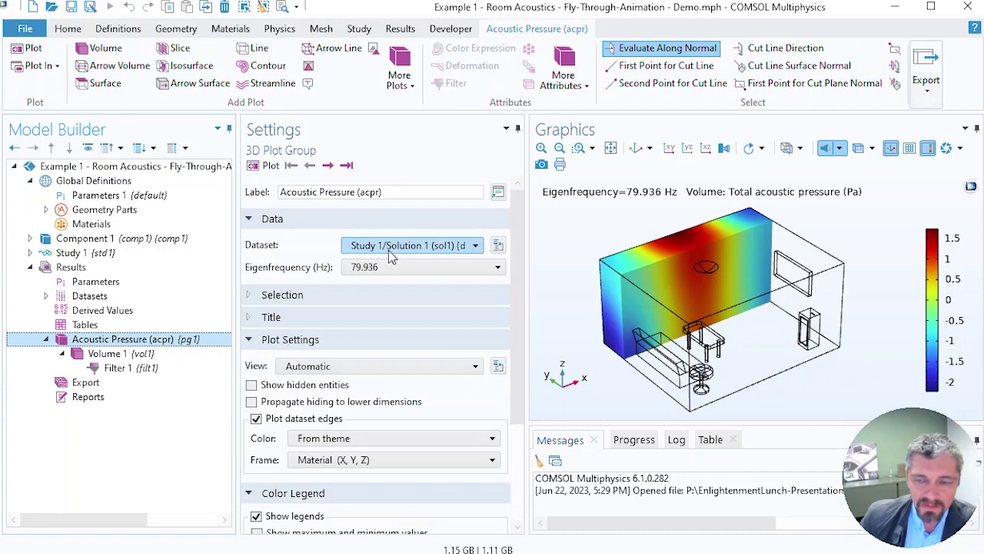
{"action": "left_click", "coordinate": [133, 282]}
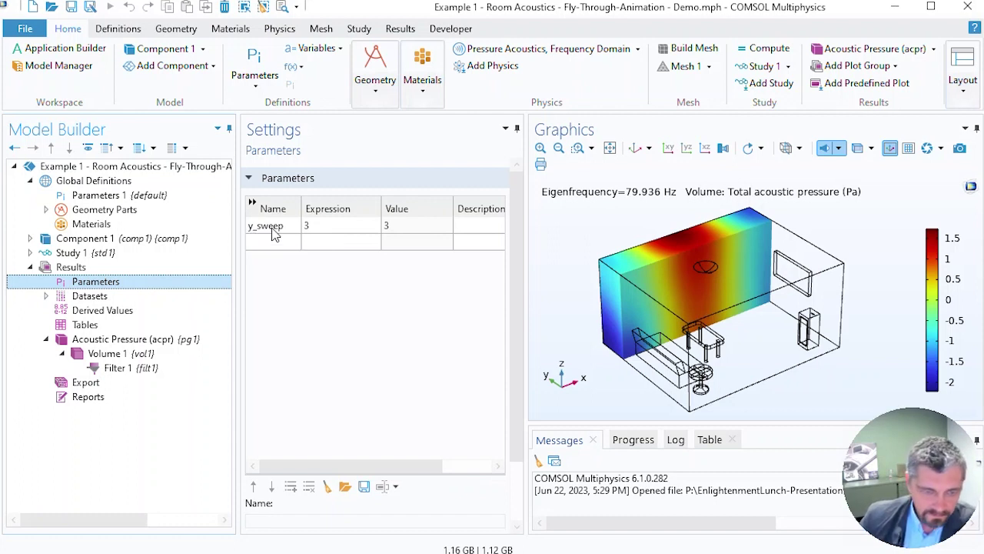
Add a player animation of the acoustic pressure plot to the results exports.
{"action": "left_click", "coordinate": [101, 389]}
{"action": "right_click", "coordinate": [99, 384]}
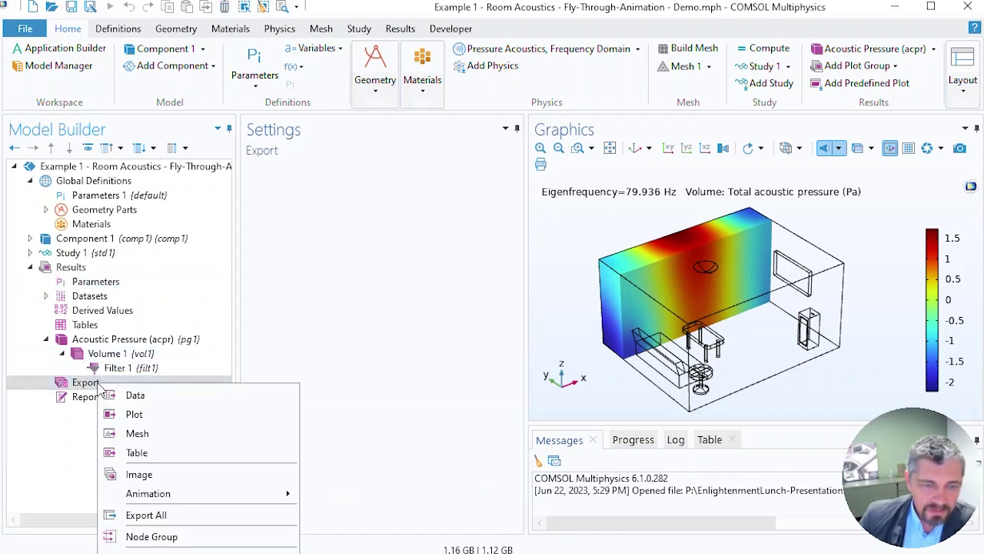
{"action": "mouse_move", "coordinate": [223, 494]}
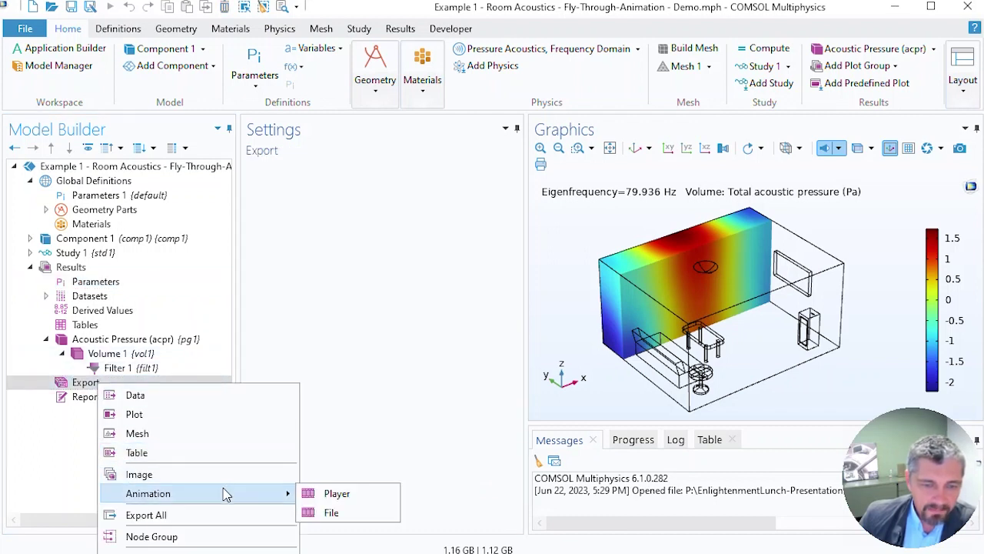
{"action": "left_click", "coordinate": [338, 494]}
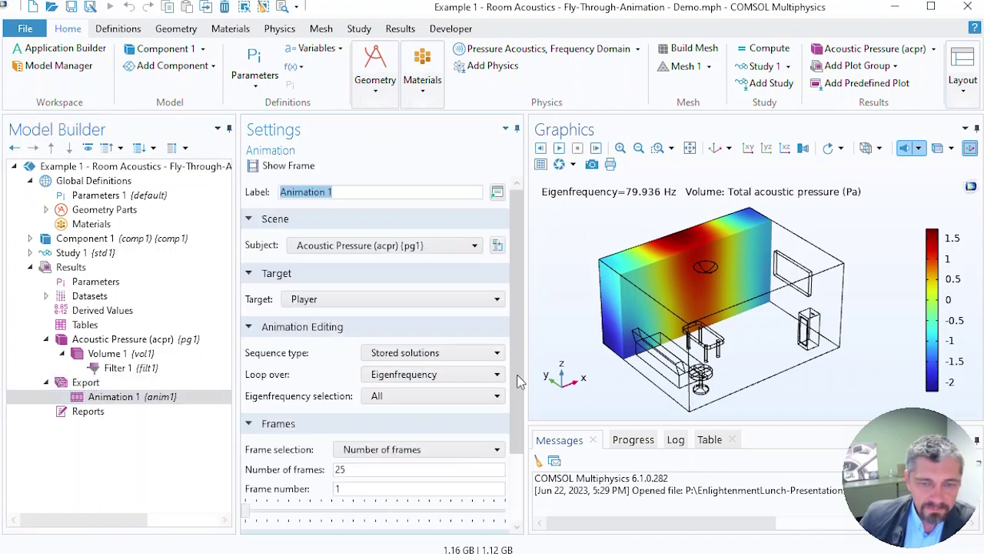
Set the animation's sequence type to Result parameter and choose y_sweep as its parameter.
{"action": "left_click", "coordinate": [406, 353]}
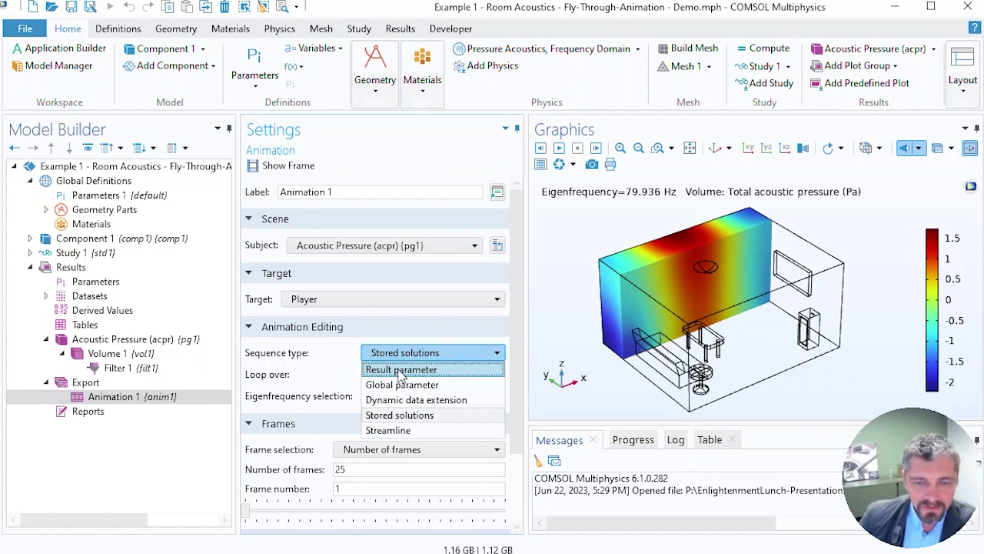
{"action": "left_click", "coordinate": [401, 370]}
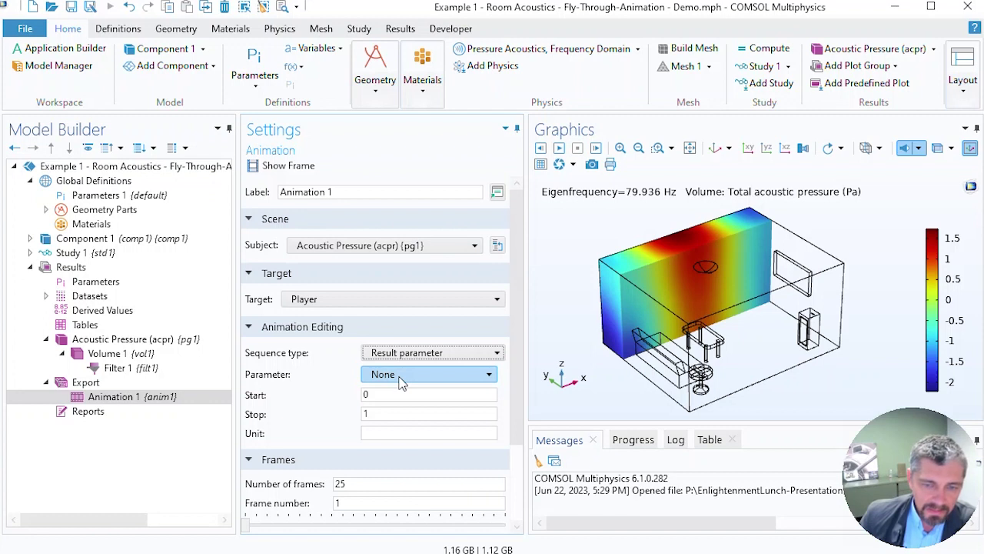
{"action": "left_click", "coordinate": [401, 377]}
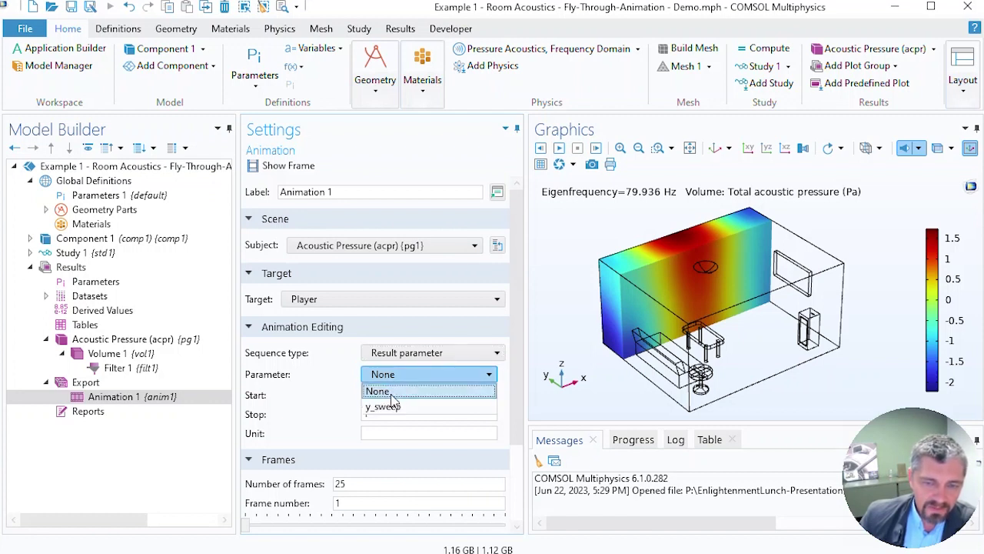
{"action": "left_click", "coordinate": [391, 407]}
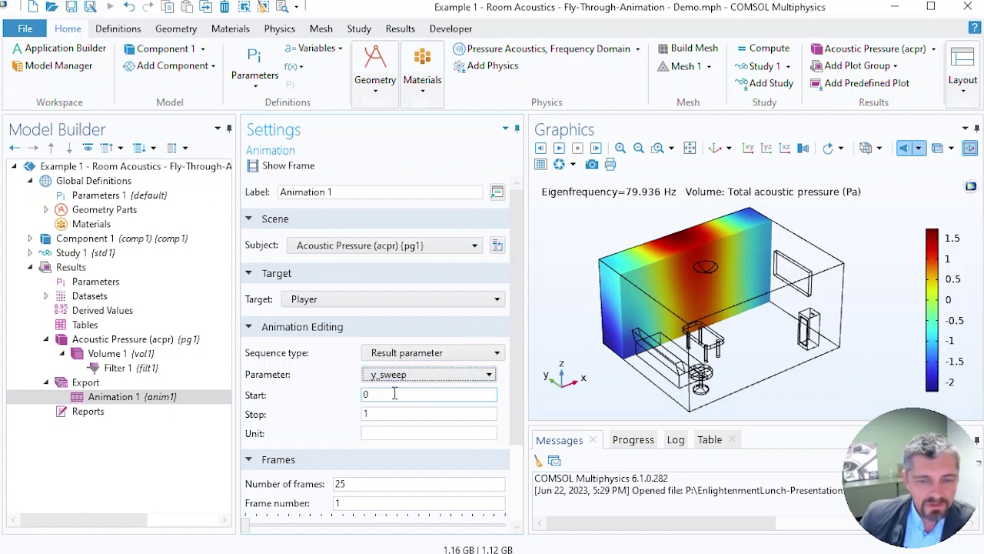
Set the stop value of the animation's y_sweep range to 4 and enter m as the unit.
{"action": "double_click", "coordinate": [394, 393]}
{"action": "double_click", "coordinate": [391, 414]}
{"action": "type", "text": "4"}
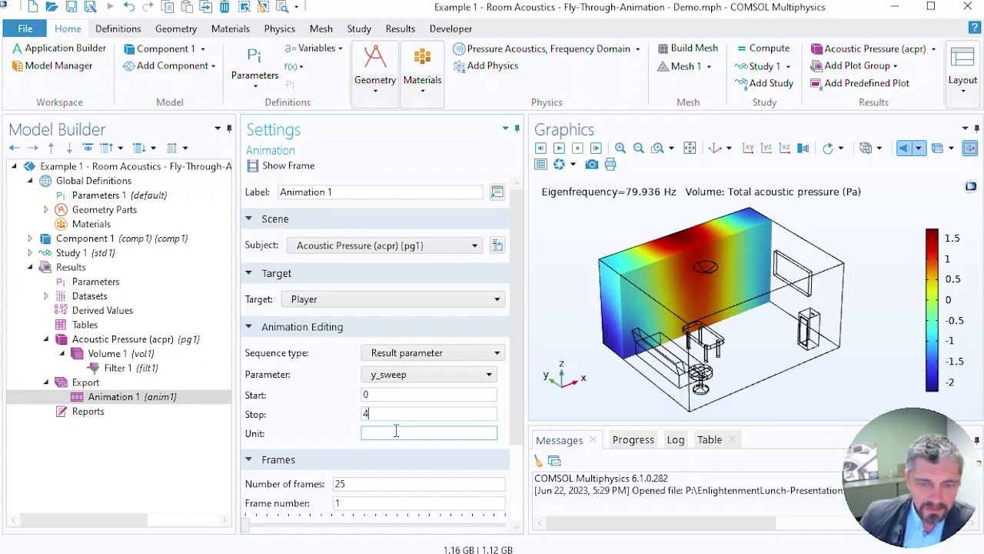
{"action": "left_click", "coordinate": [403, 432]}
{"action": "type", "text": "m"}
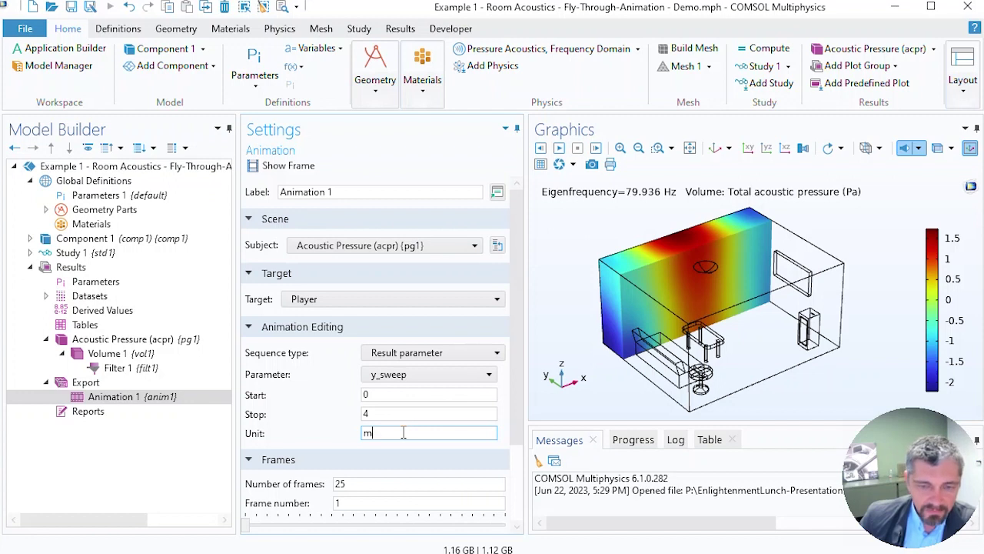
{"action": "key", "text": "Return"}
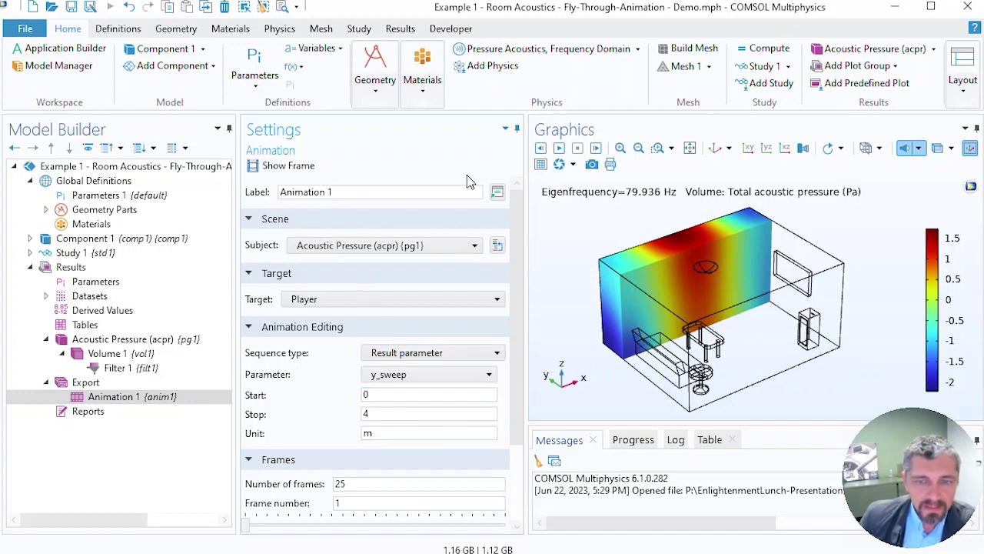
Clear the unit of the animation's parameter range and play the y_sweep animation.
{"action": "left_click", "coordinate": [560, 148]}
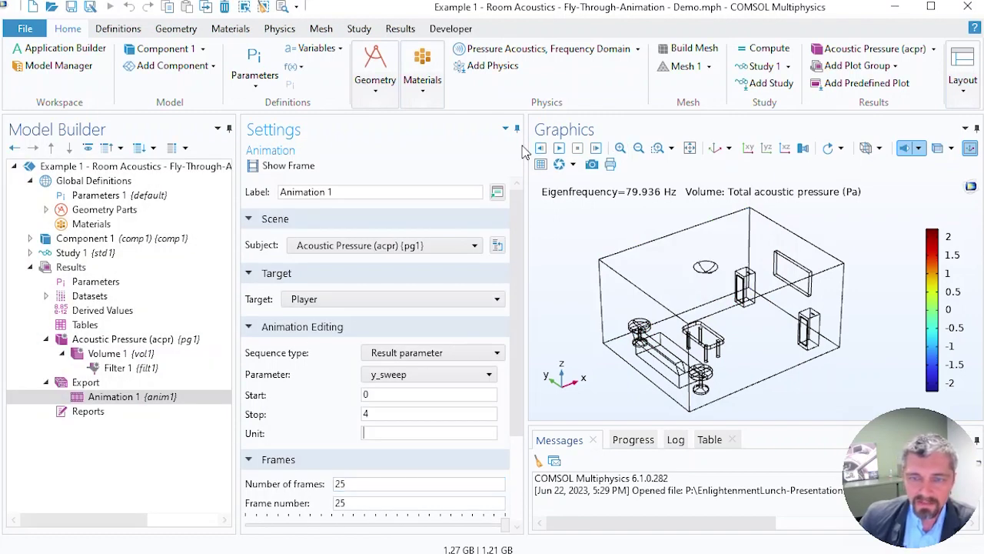
{"action": "left_click", "coordinate": [560, 149]}
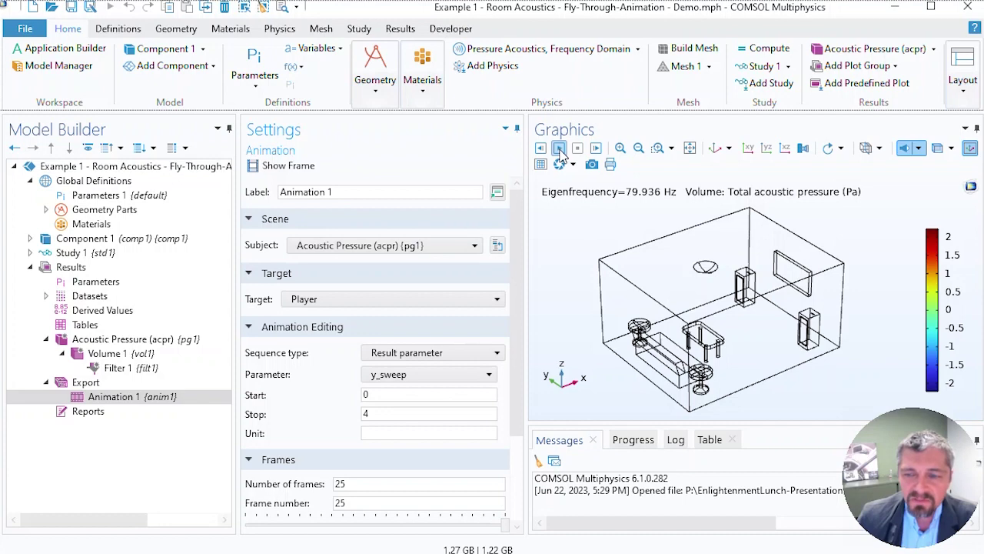
{"action": "left_click", "coordinate": [560, 150]}
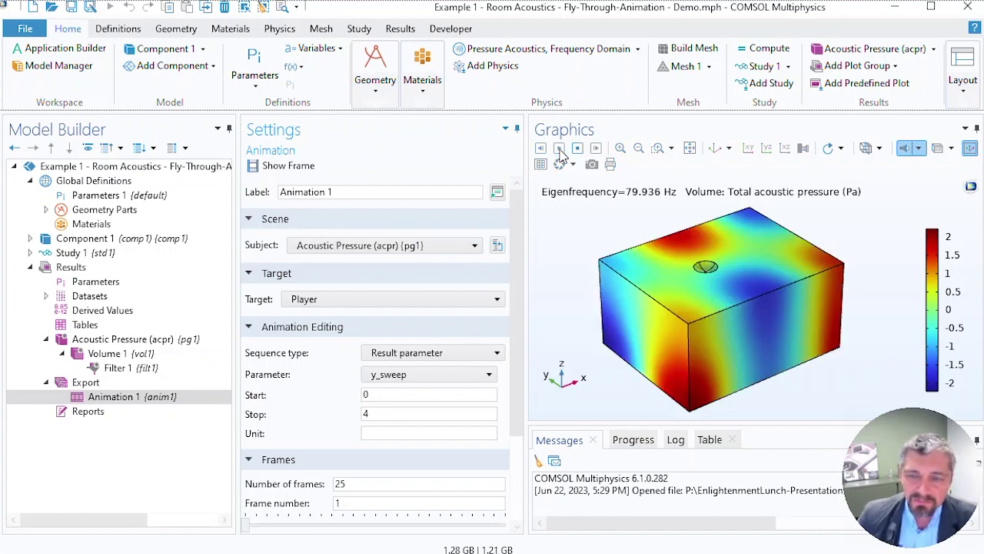